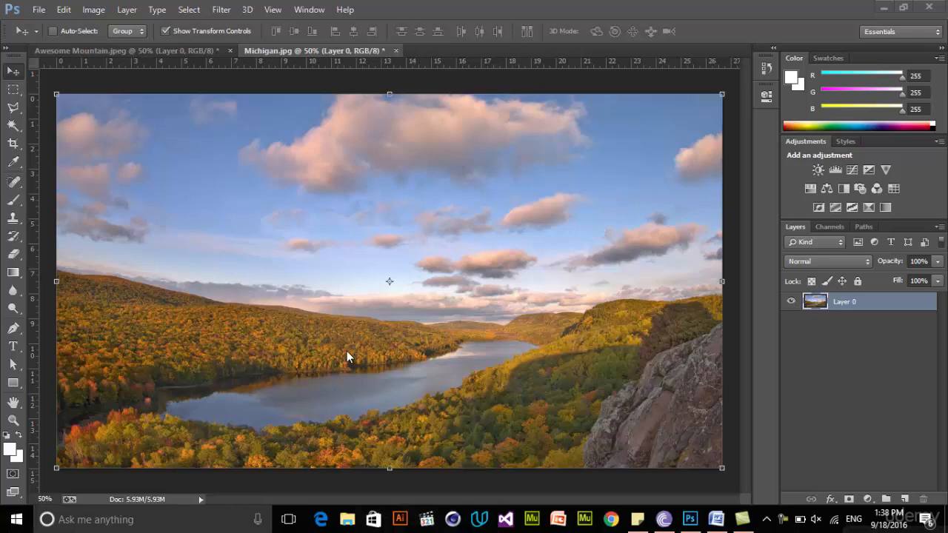
# Draw a rectangle about 524 × 564 px in the middle of the landscape photo and fill it with purple
pyautogui.moveTo(15, 392); pyautogui.dragTo(67, 379)
pyautogui.moveTo(304, 204)
pyautogui.mouseDown()
pyautogui.moveTo(415, 286)
pyautogui.moveTo(486, 357)
pyautogui.moveTo(486, 401)
pyautogui.mouseUp()
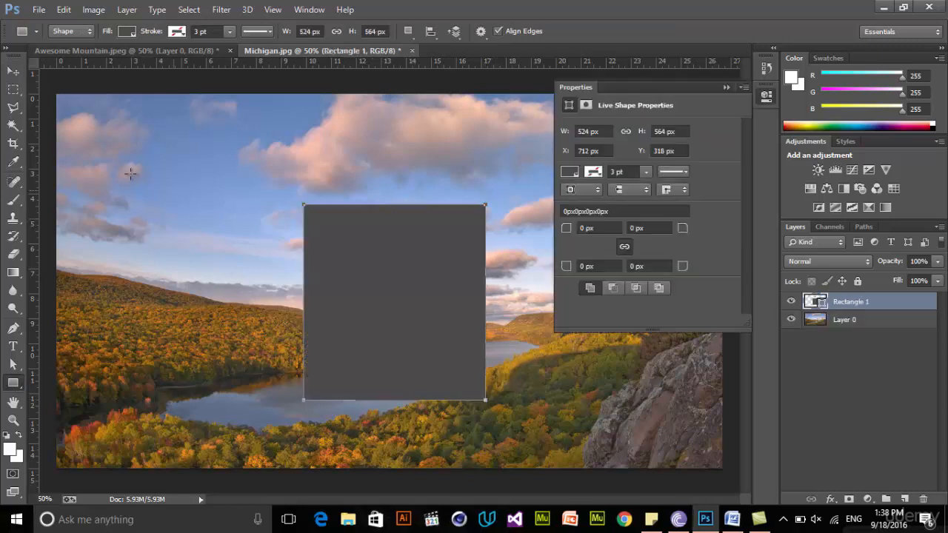
pyautogui.click(127, 31)
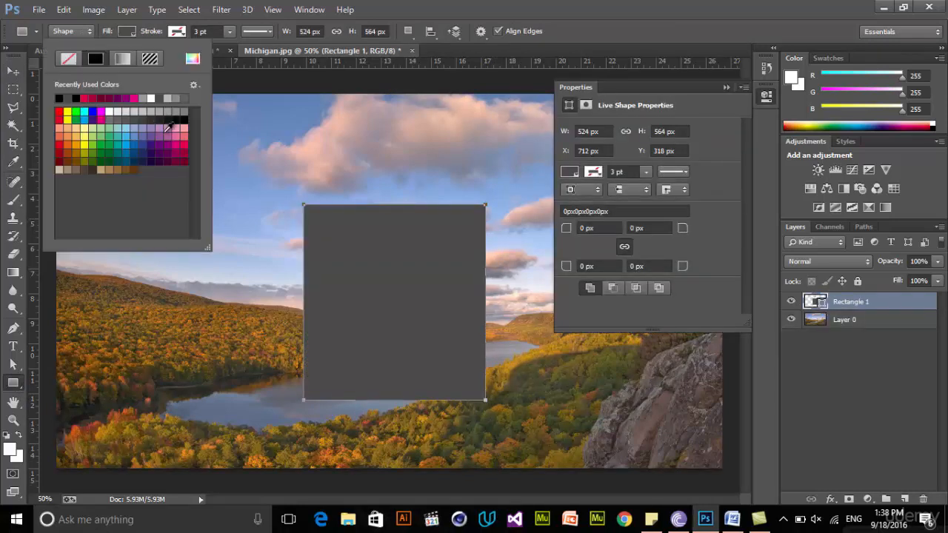
pyautogui.click(164, 131)
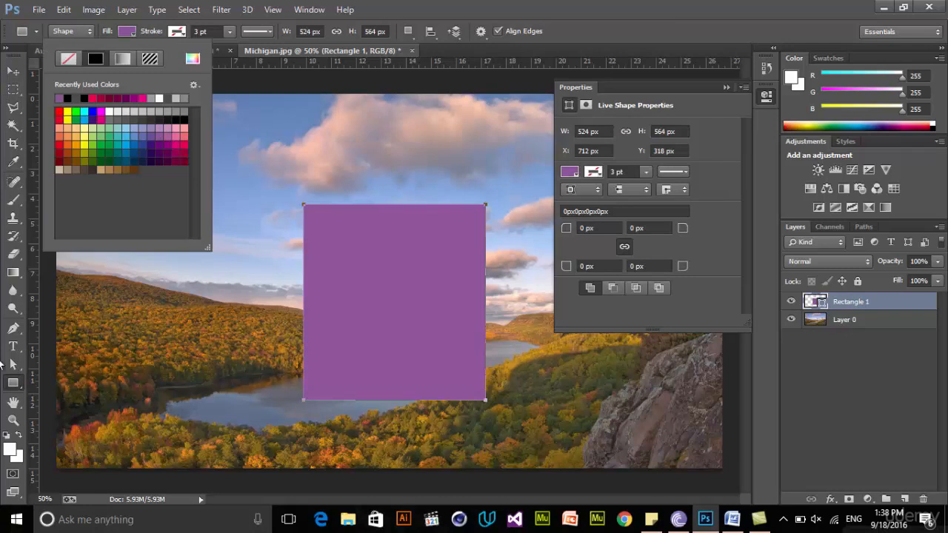
# Nudge the purple rectangle slightly upward and convert its layer to a smart object
pyautogui.click(13, 71)
pyautogui.moveTo(429, 273); pyautogui.dragTo(438, 273)
pyautogui.click(767, 96)
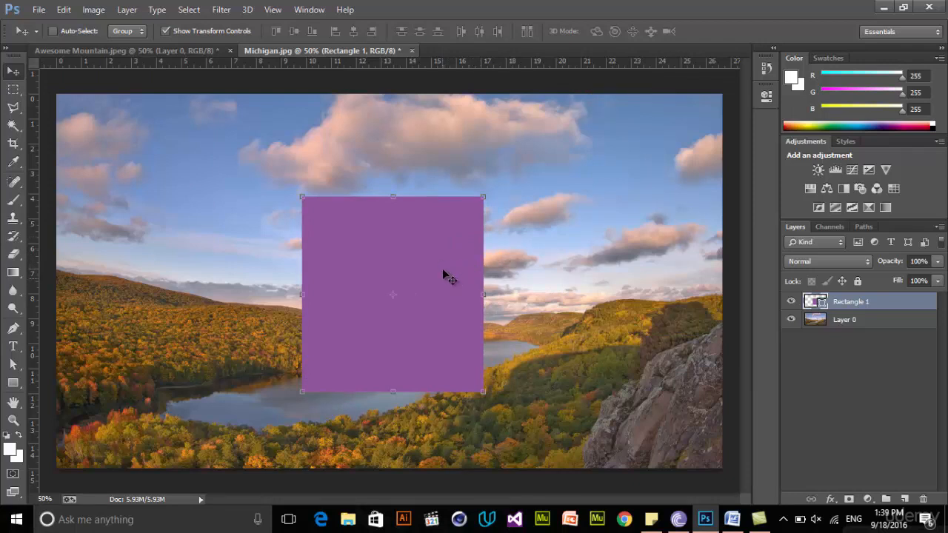
pyautogui.rightClick(852, 304)
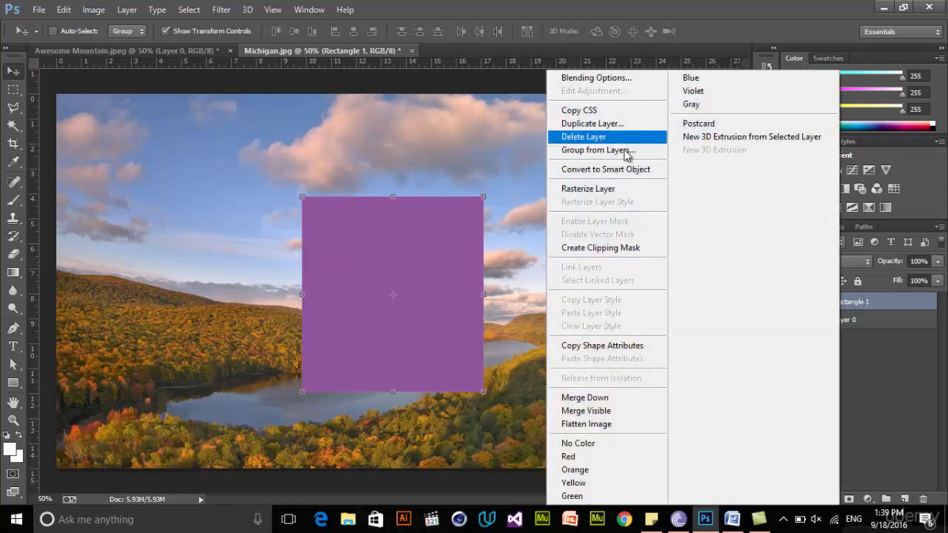
pyautogui.click(589, 174)
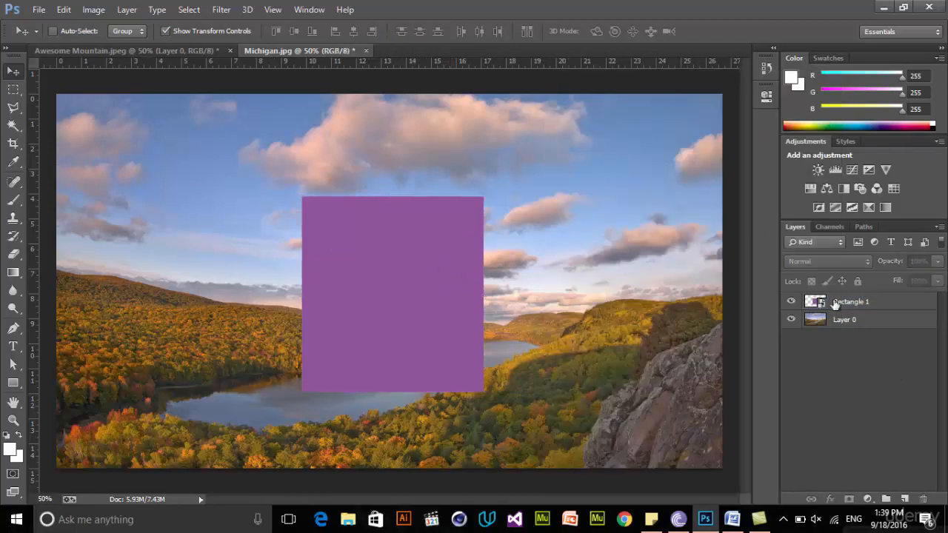
# Open the contents of the Rectangle 1 smart object for editing in a separate document
pyautogui.doubleClick(823, 304)
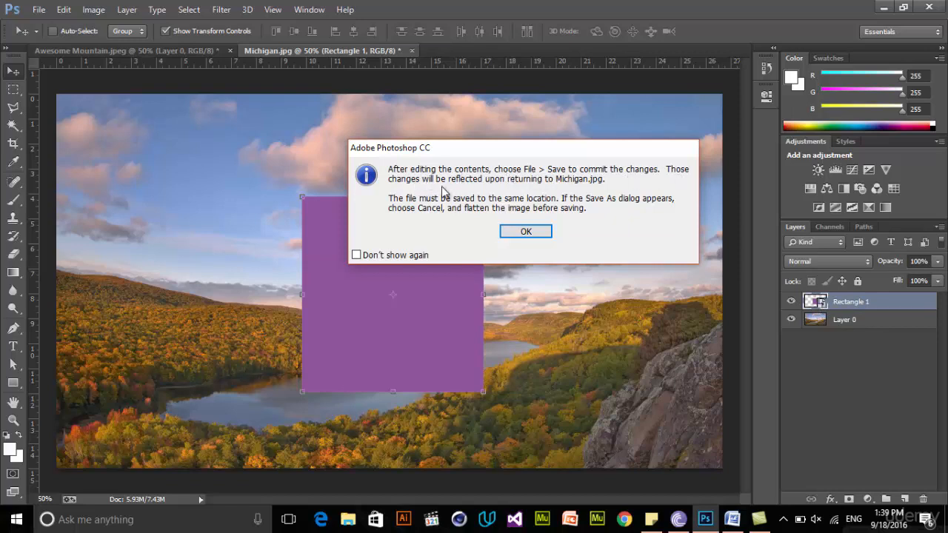
pyautogui.moveTo(526, 151)
pyautogui.mouseDown()
pyautogui.moveTo(592, 184)
pyautogui.moveTo(538, 161)
pyautogui.mouseUp()
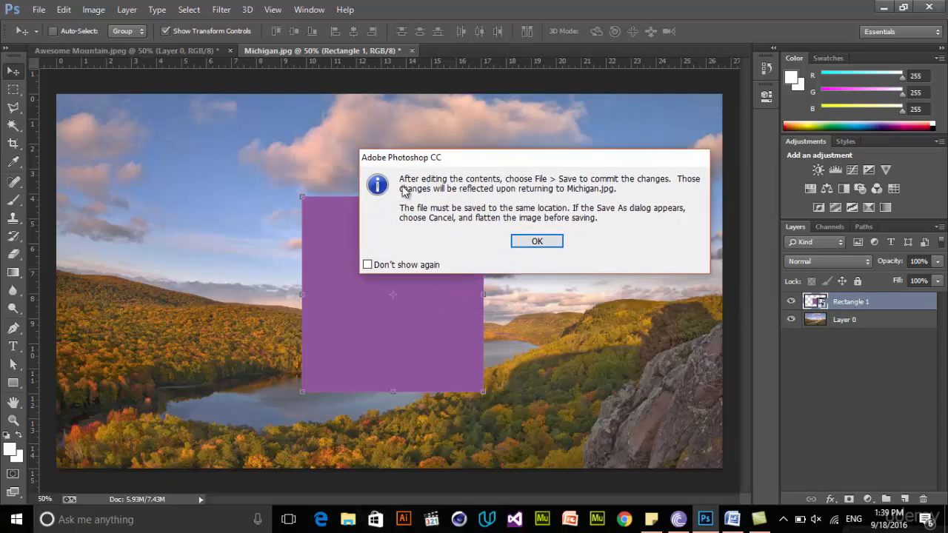
pyautogui.click(542, 242)
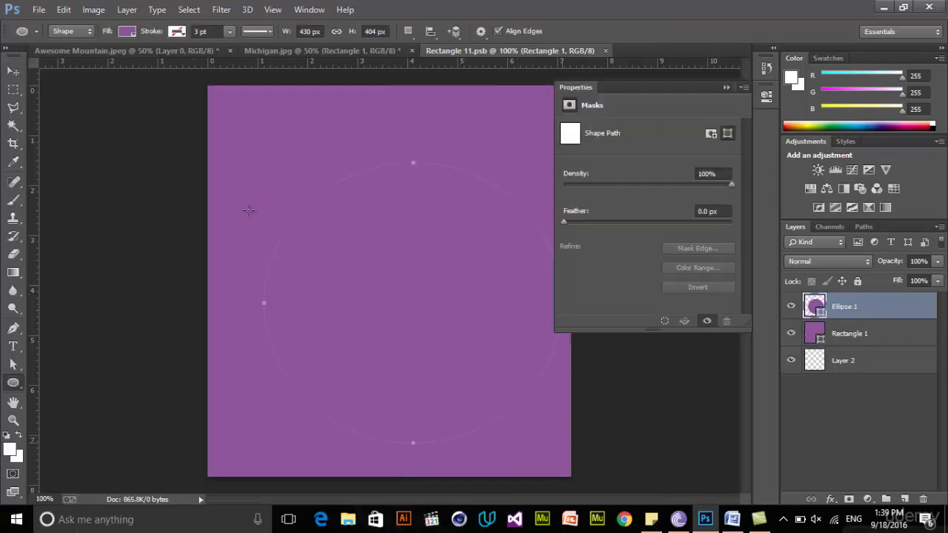
# Fill the ellipse with white and move it up and left so it sits centred over the purple rectangle
pyautogui.press('v')
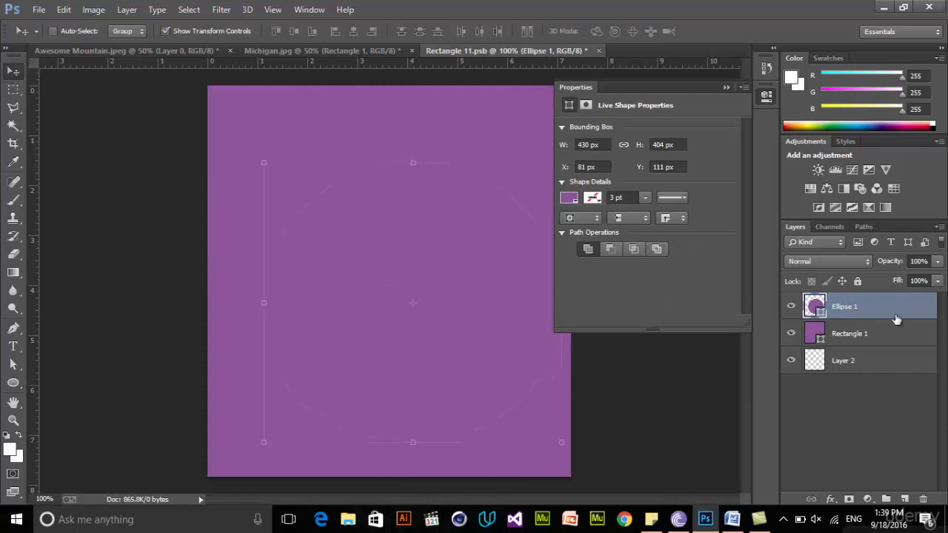
pyautogui.click(568, 198)
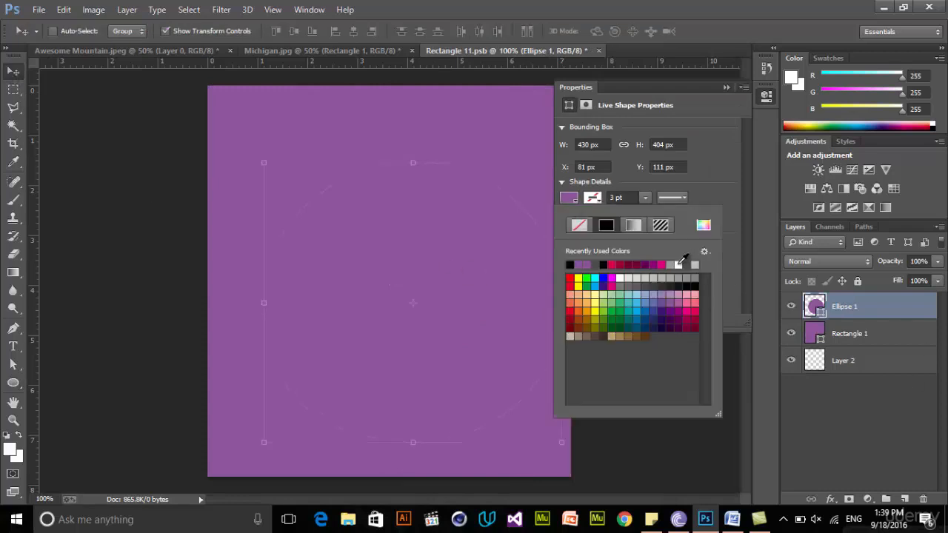
pyautogui.click(678, 264)
pyautogui.moveTo(352, 230); pyautogui.dragTo(333, 212)
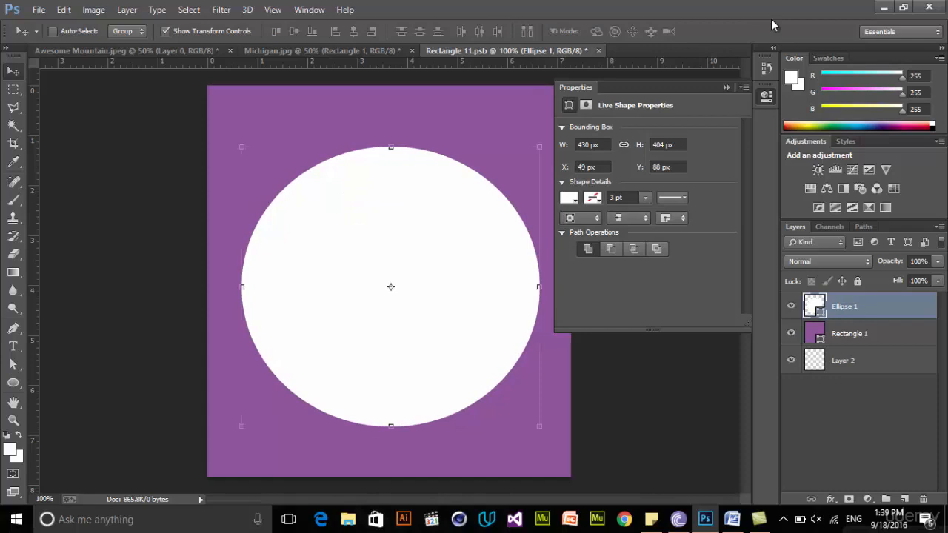
pyautogui.click(770, 99)
# Save the edited smart object contents, return to Michigan.jpg and nudge the smart object slightly downward
pyautogui.click(39, 10)
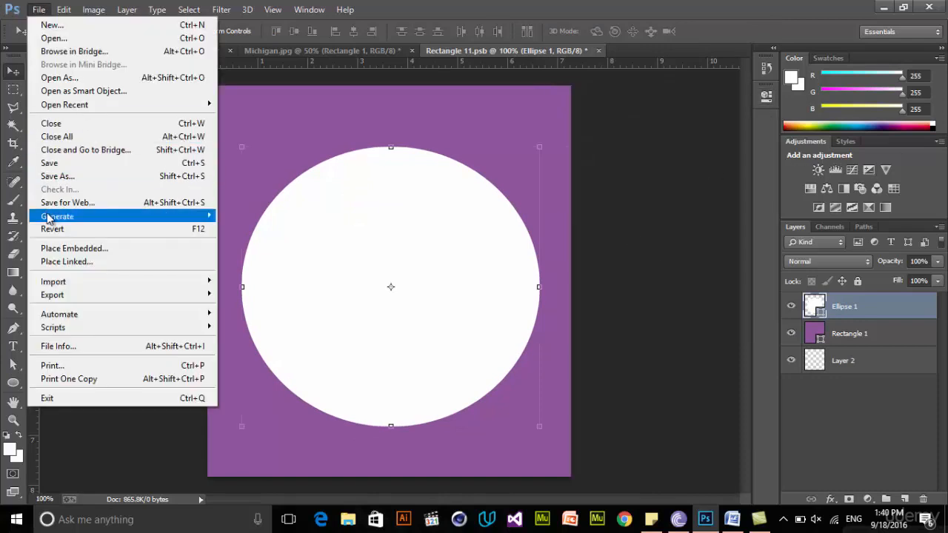
pyautogui.click(79, 165)
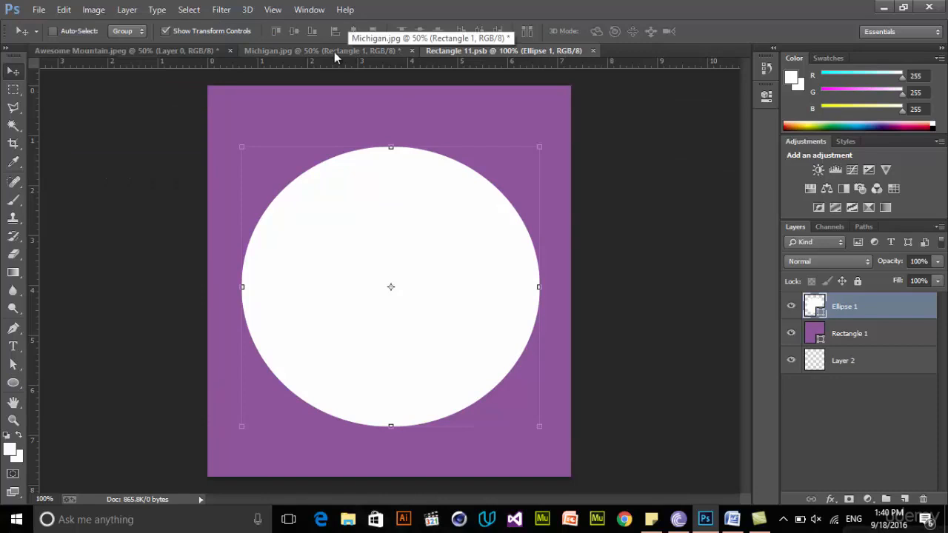
pyautogui.click(277, 54)
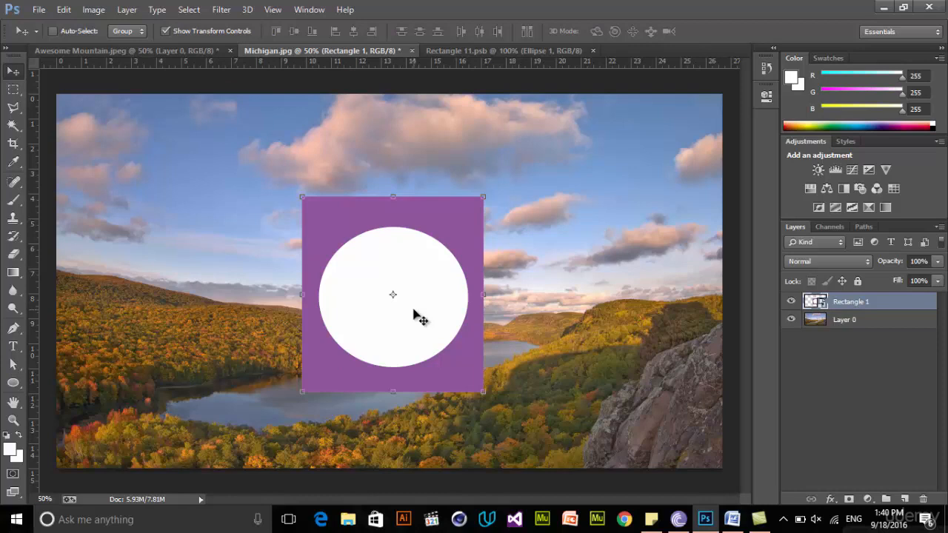
pyautogui.moveTo(434, 215); pyautogui.dragTo(437, 225)
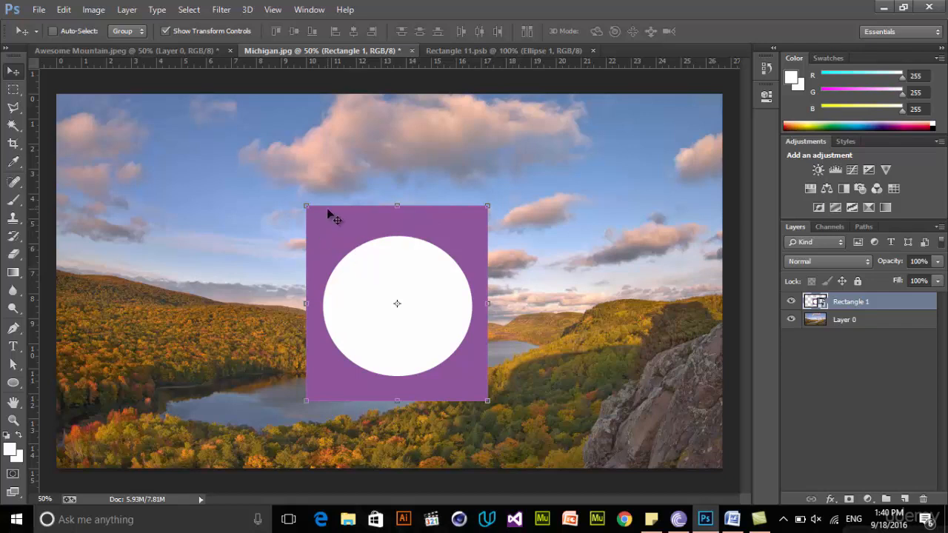
# Apply a dark teal Color Overlay in Normal mode at 100% opacity to the rectangle layer inside the smart object's contents
pyautogui.click(519, 52)
pyautogui.click(854, 337)
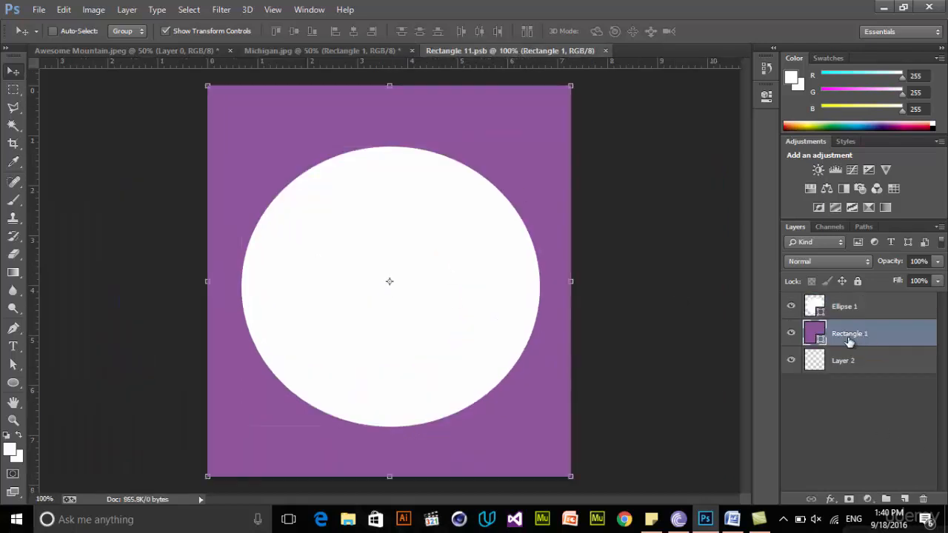
pyautogui.rightClick(854, 339)
pyautogui.click(640, 78)
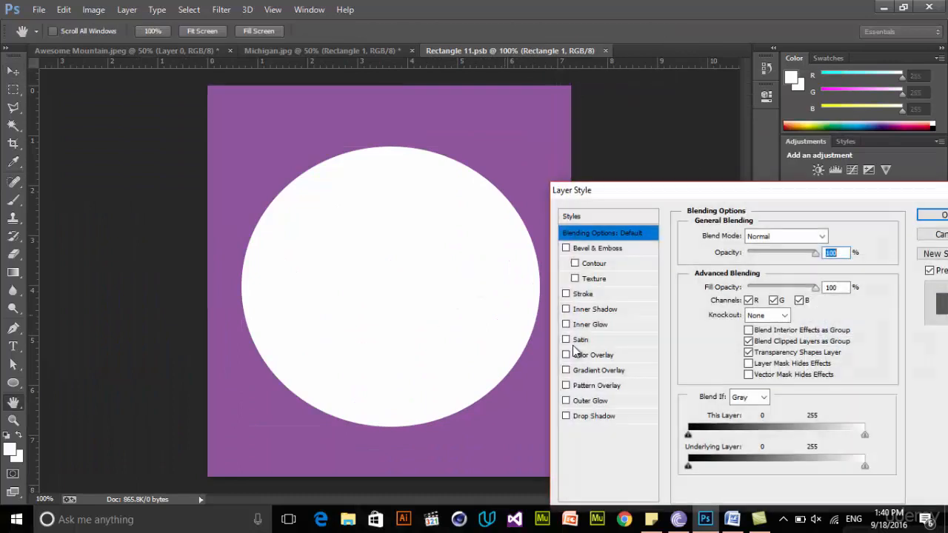
pyautogui.click(593, 355)
pyautogui.click(836, 236)
pyautogui.click(773, 275)
pyautogui.click(801, 265)
pyautogui.click(924, 178)
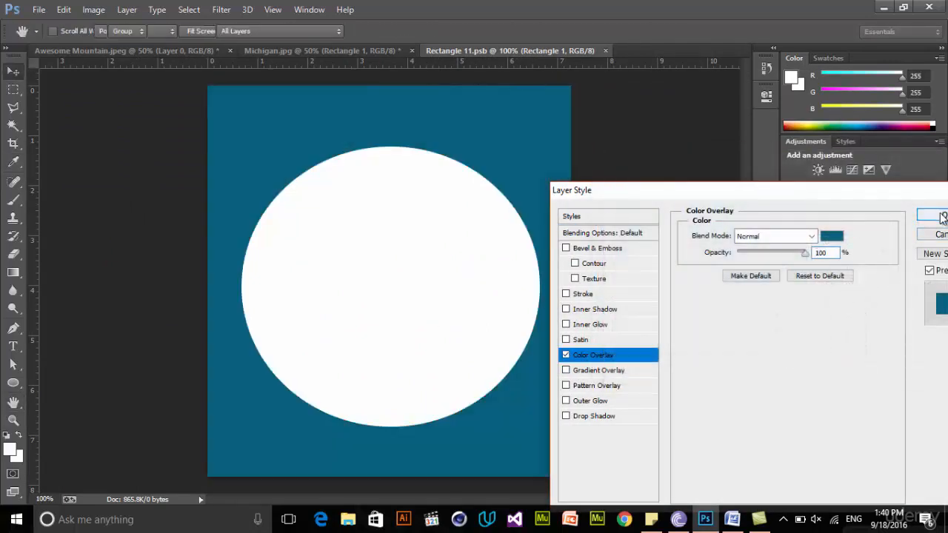
pyautogui.click(942, 215)
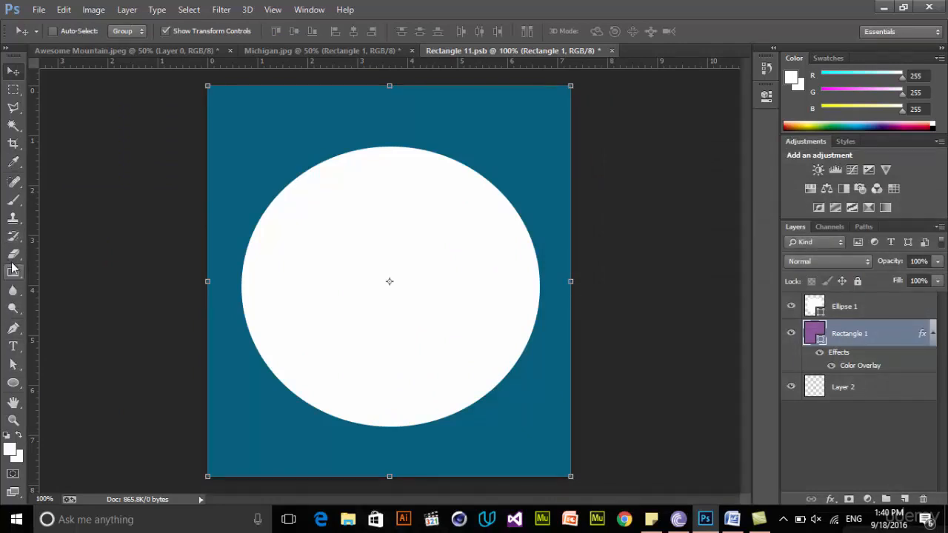
# Draw three small purple three-sided polygons in the upper-left, upper-right and lower-left corners of the teal rectangle
pyautogui.moveTo(13, 383); pyautogui.dragTo(45, 419)
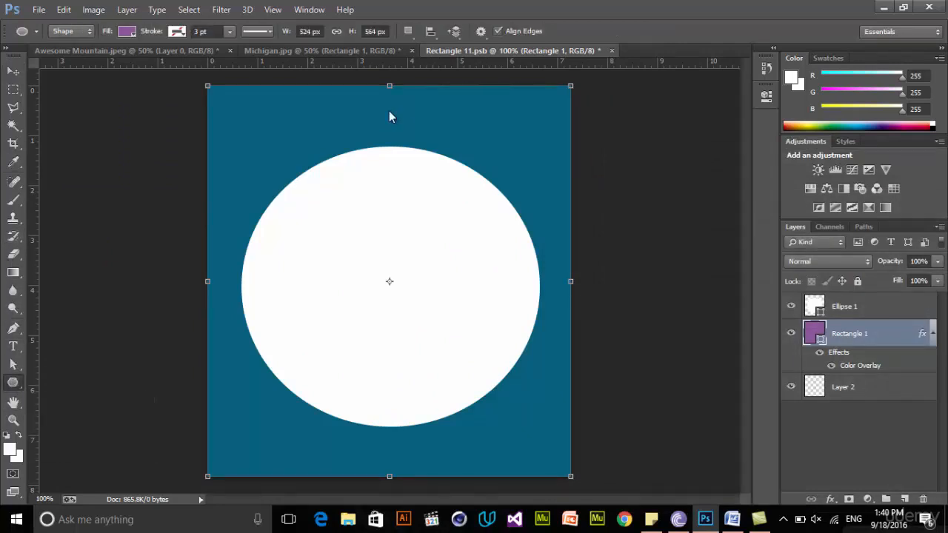
pyautogui.moveTo(239, 122)
pyautogui.mouseDown()
pyautogui.moveTo(292, 150)
pyautogui.moveTo(270, 143)
pyautogui.mouseUp()
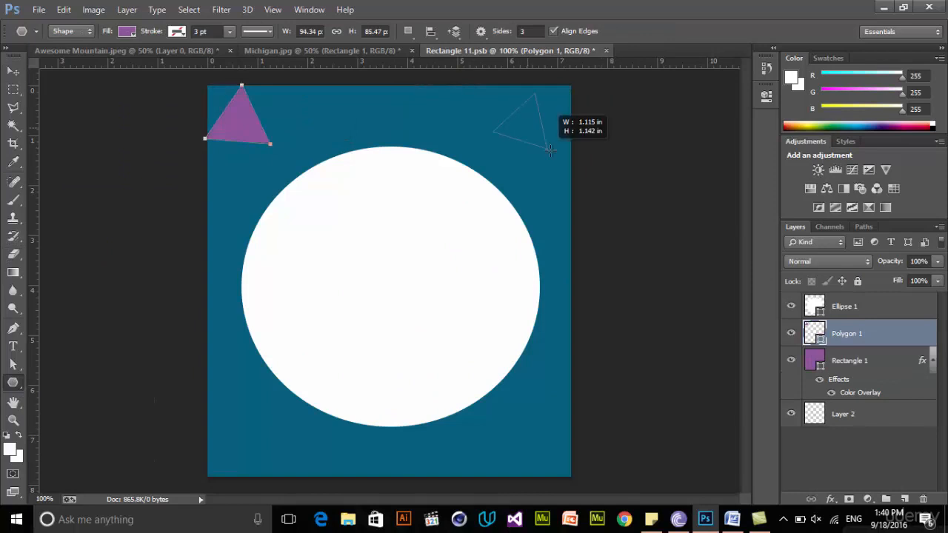
pyautogui.moveTo(544, 147); pyautogui.dragTo(547, 146)
pyautogui.moveTo(241, 428); pyautogui.dragTo(257, 449)
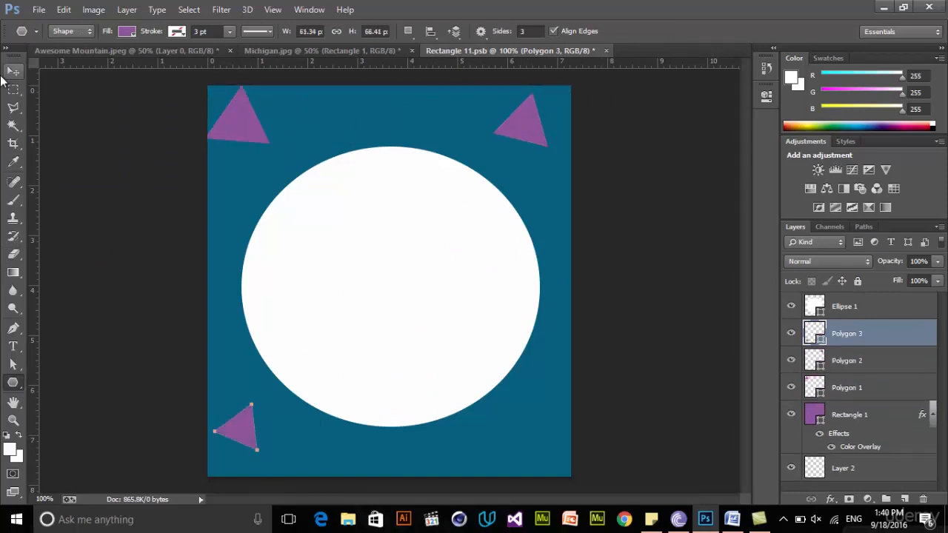
pyautogui.click(13, 72)
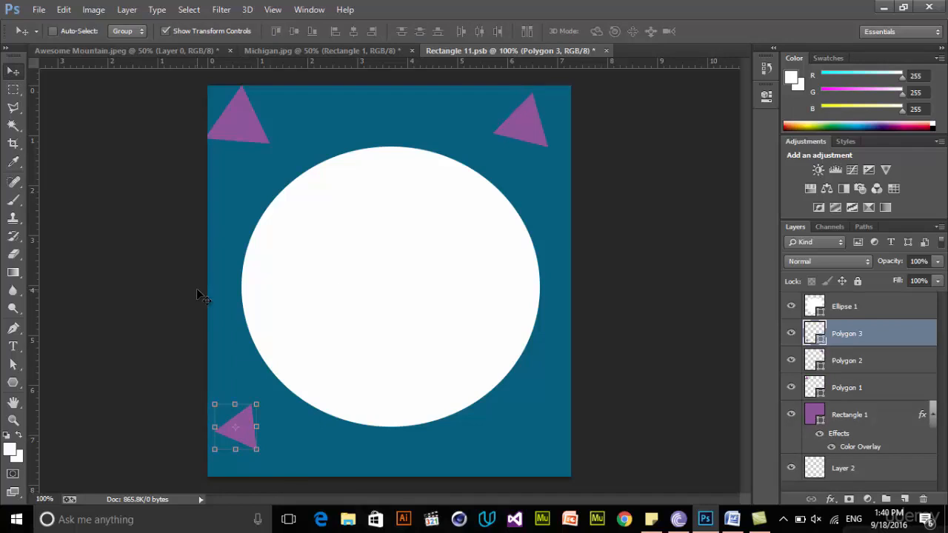
# Check Michigan.jpg before saving, save the smart object's contents and return to Michigan.jpg to view the update
pyautogui.click(345, 52)
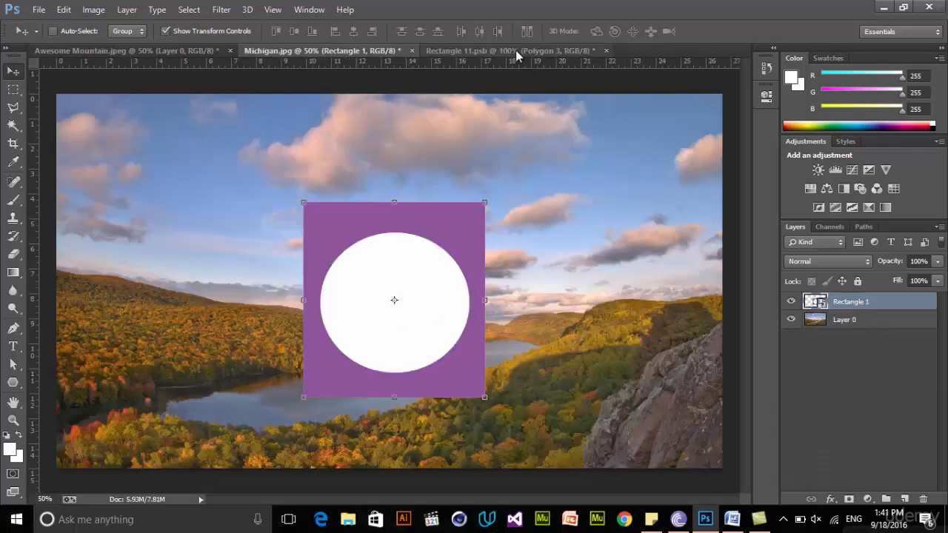
pyautogui.click(470, 48)
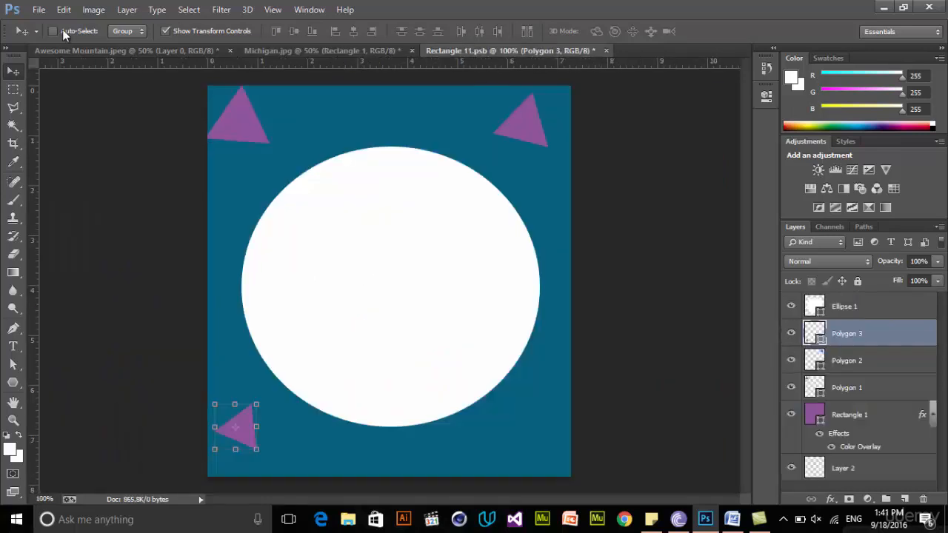
pyautogui.click(37, 10)
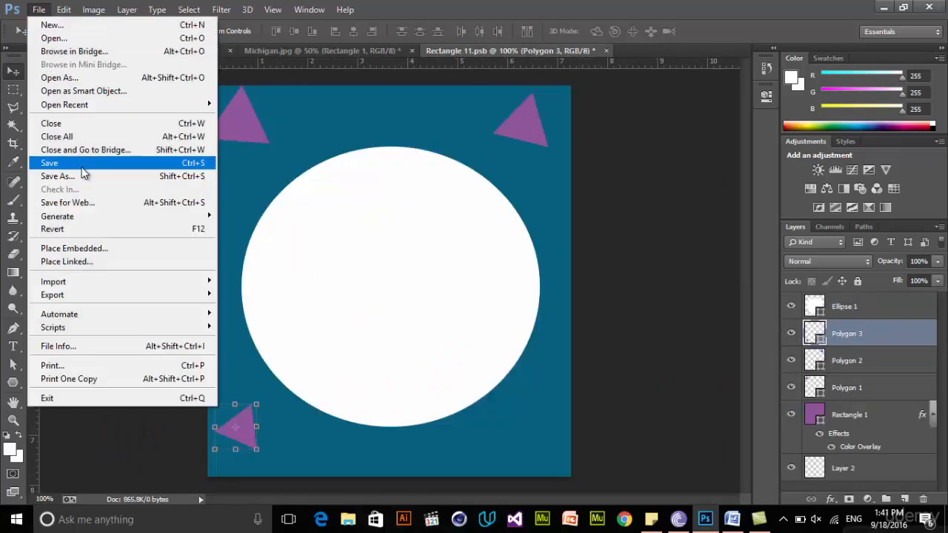
pyautogui.click(79, 165)
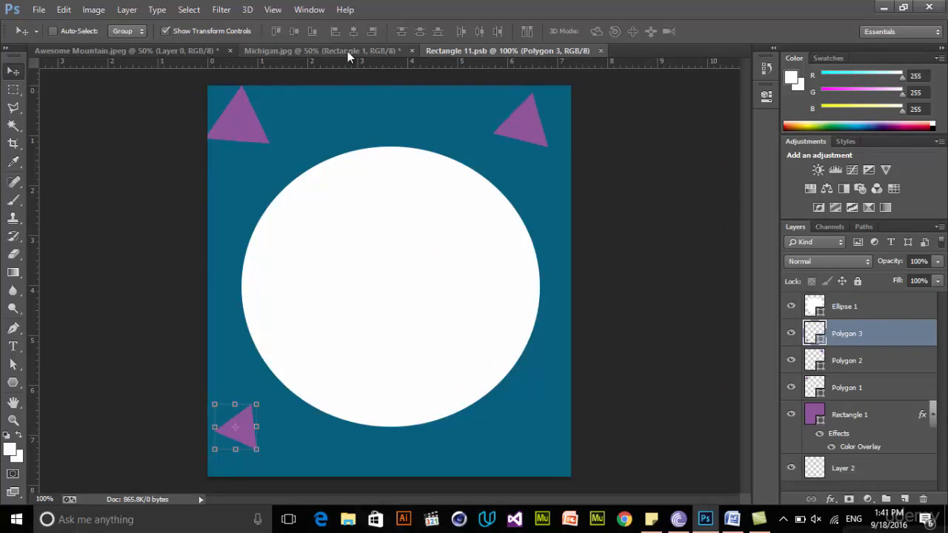
pyautogui.click(348, 51)
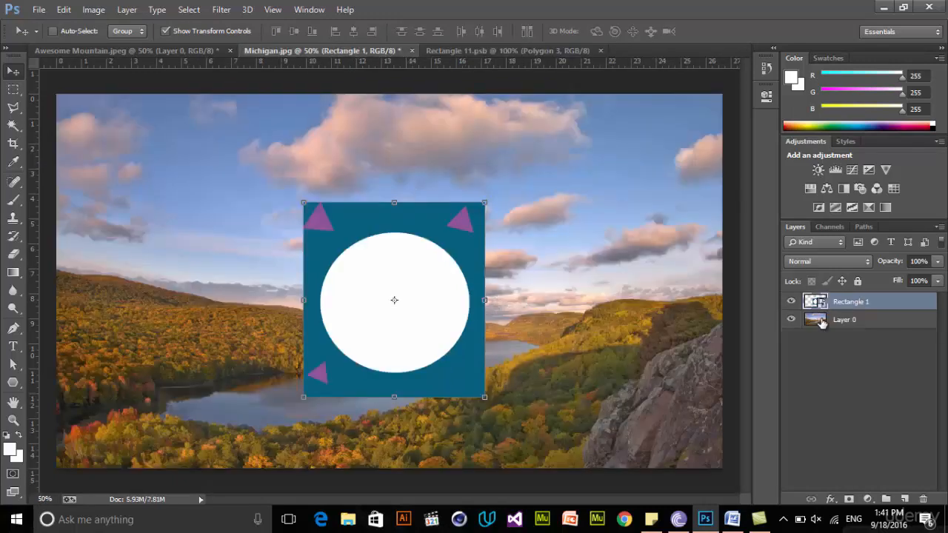
# Delete the Rectangle 1 smart object layer from Michigan.jpg
pyautogui.moveTo(836, 305); pyautogui.dragTo(932, 500)
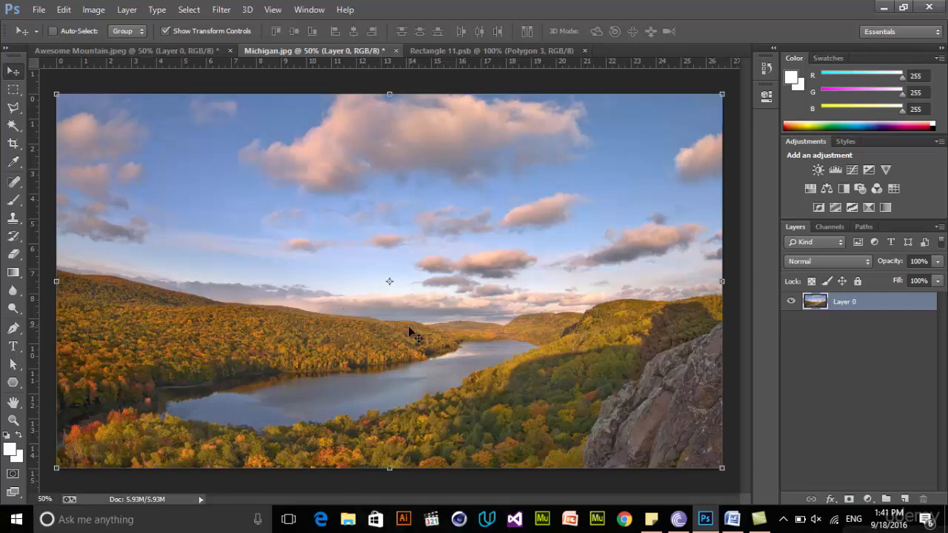
# Try a Gaussian Blur with a radius of 31.9 pixels on the whole landscape layer and undo it
pyautogui.click(221, 9)
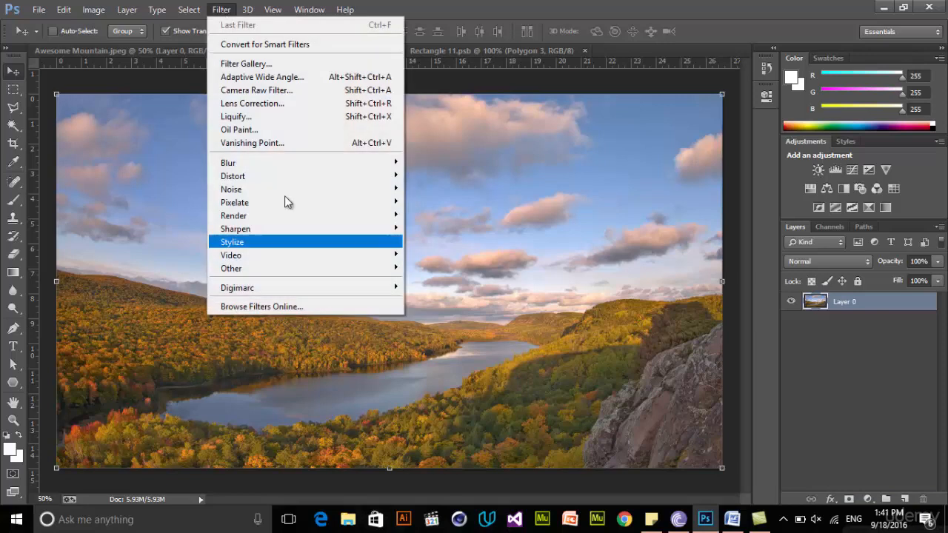
pyautogui.moveTo(328, 167)
pyautogui.click(444, 261)
pyautogui.moveTo(486, 102); pyautogui.dragTo(643, 134)
pyautogui.moveTo(544, 340); pyautogui.dragTo(608, 341)
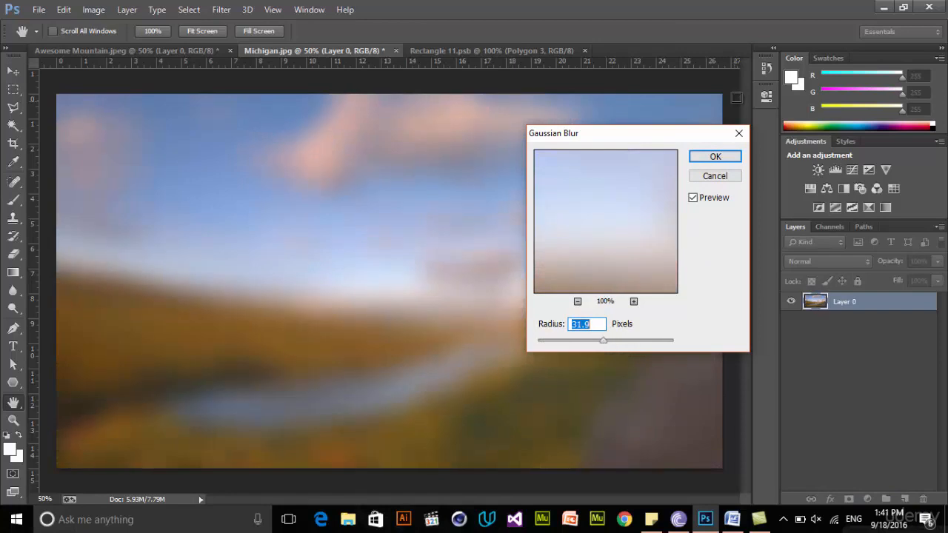
pyautogui.click(715, 157)
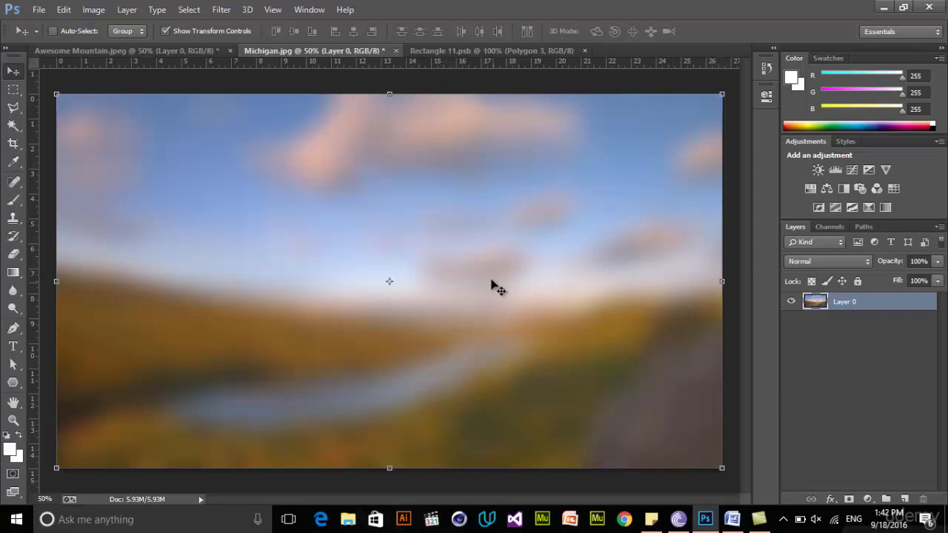
pyautogui.hotkey('ctrl', 'z')
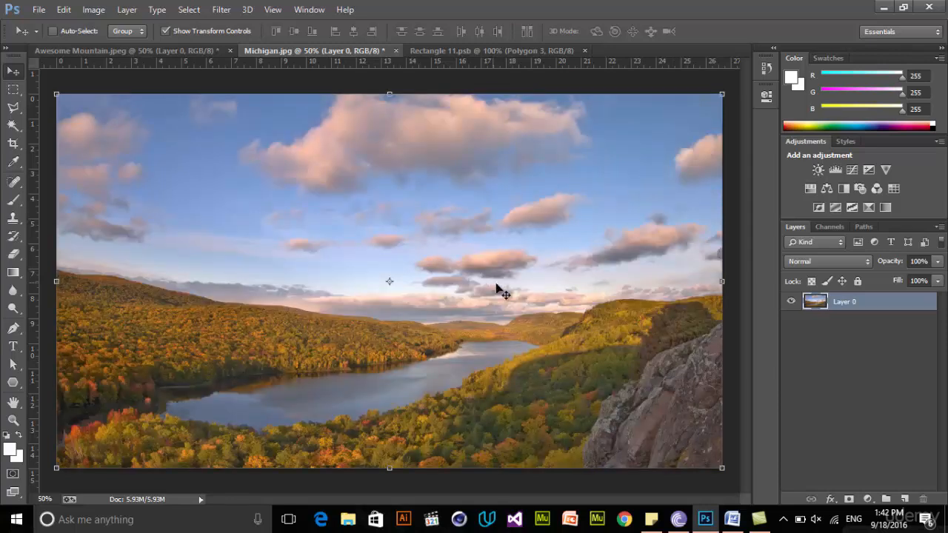
pyautogui.click(13, 89)
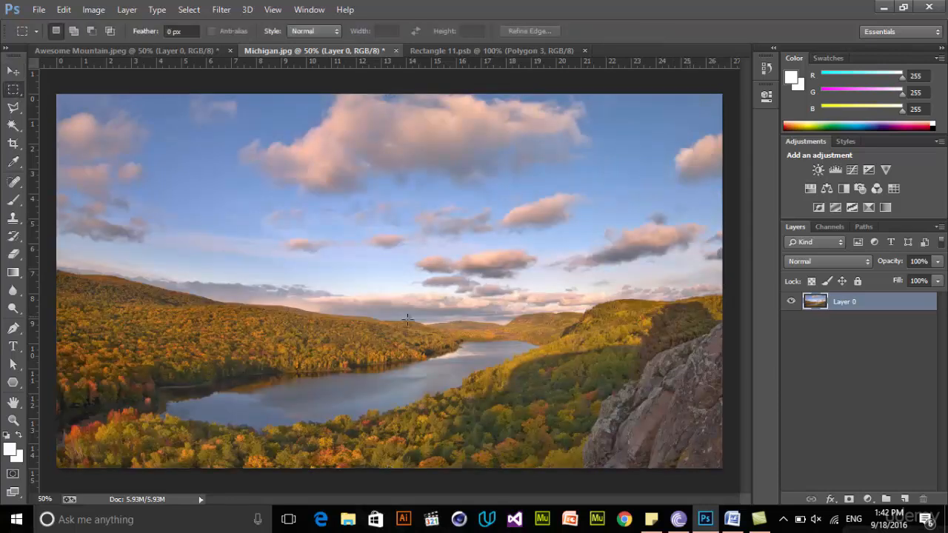
pyautogui.moveTo(58, 224); pyautogui.dragTo(86, 241)
pyautogui.click(223, 265)
pyautogui.click(11, 71)
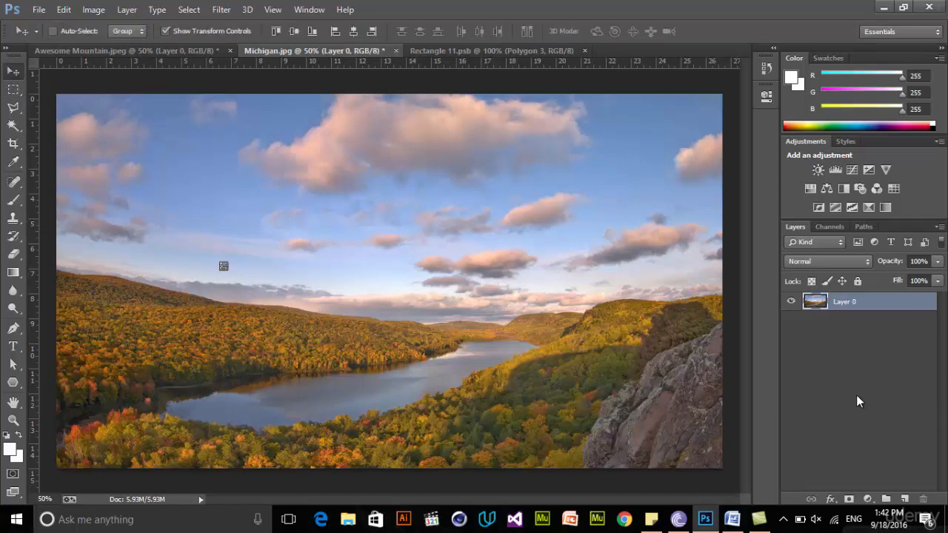
# Convert Layer 0 to a smart object and select a full-width horizontal band across the middle of the landscape
pyautogui.rightClick(844, 301)
pyautogui.click(656, 178)
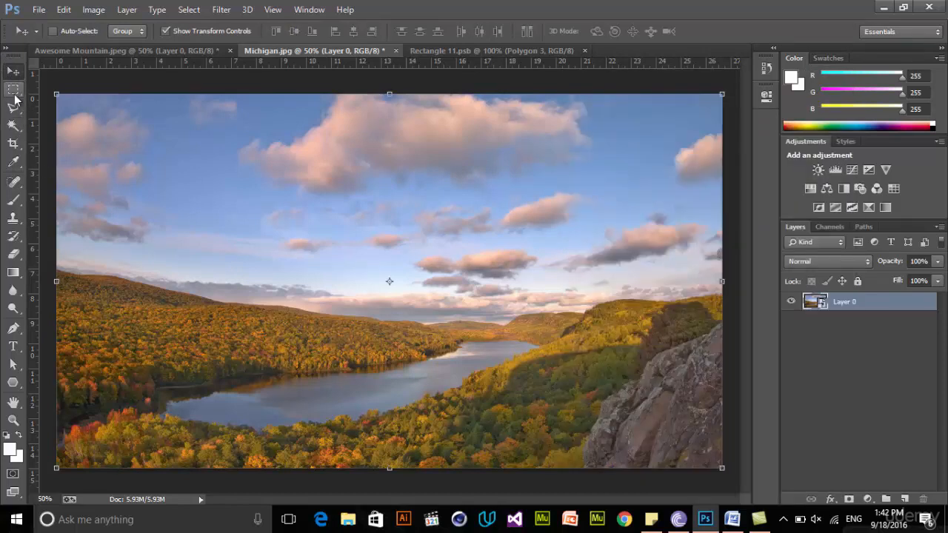
pyautogui.click(14, 90)
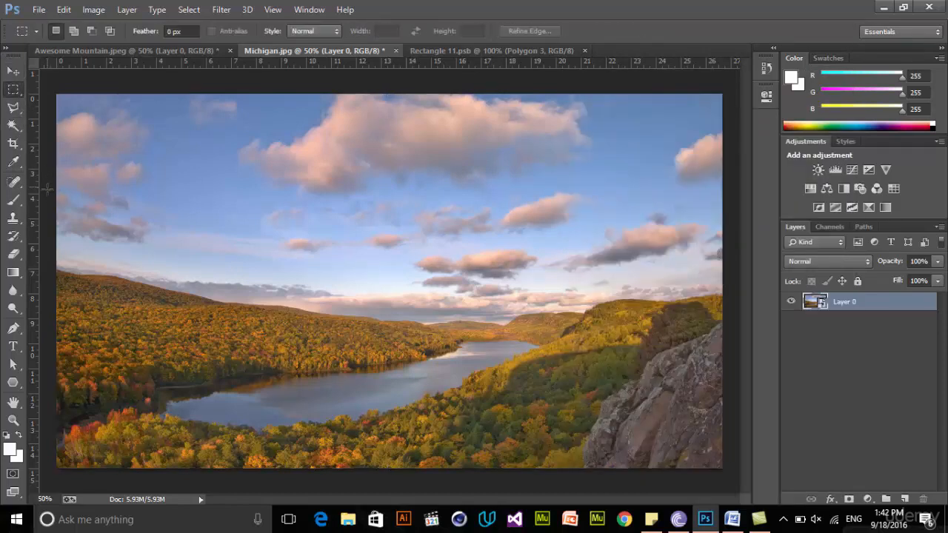
pyautogui.moveTo(643, 392); pyautogui.dragTo(749, 394)
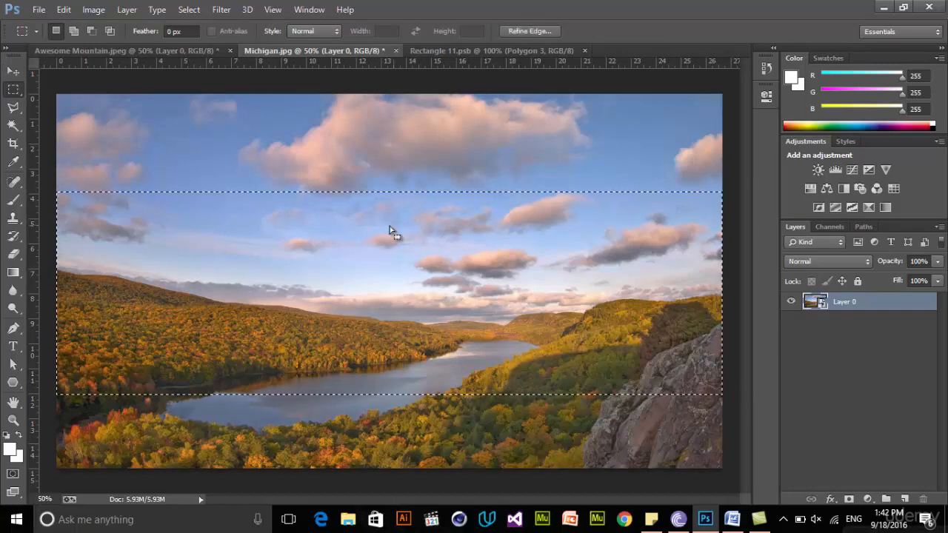
# Apply a Gaussian Blur with a radius of 9.0 pixels to the selected band of the smart object
pyautogui.click(228, 10)
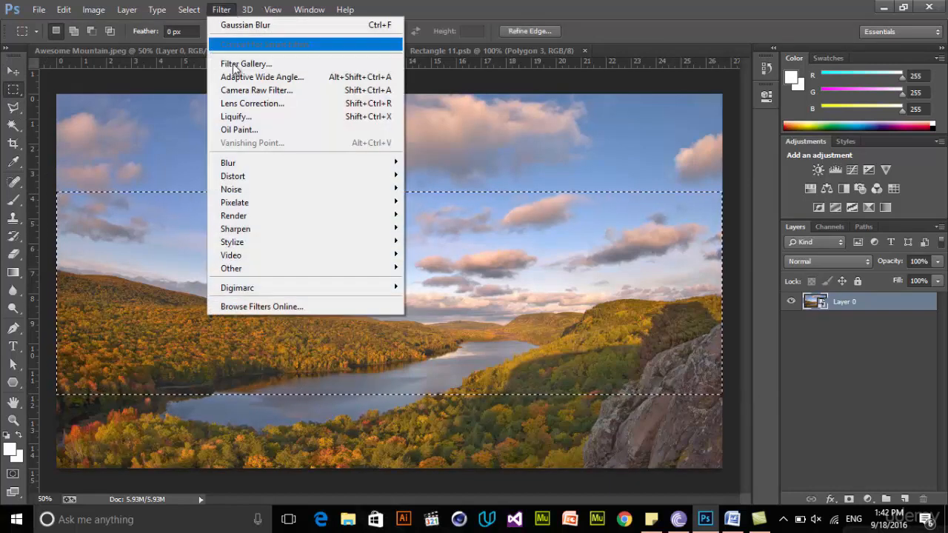
pyautogui.moveTo(319, 165)
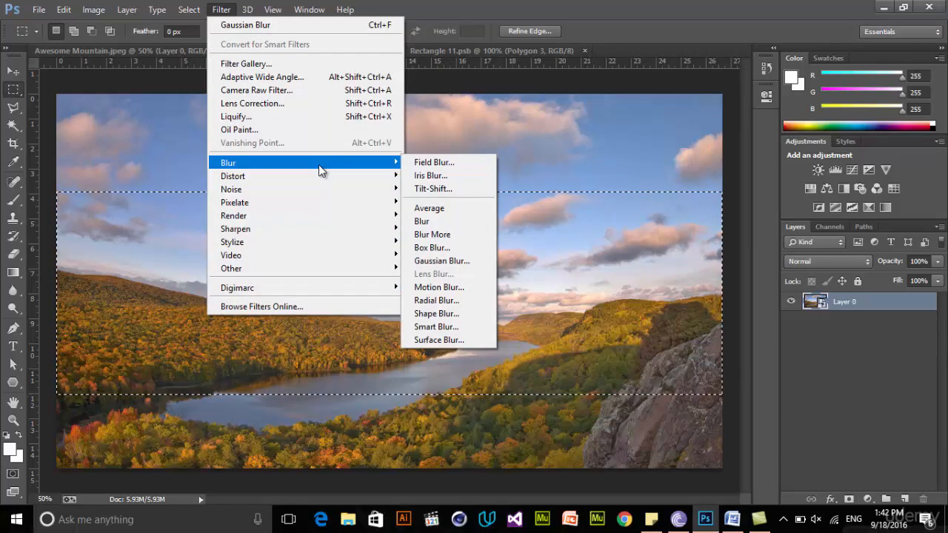
pyautogui.click(464, 261)
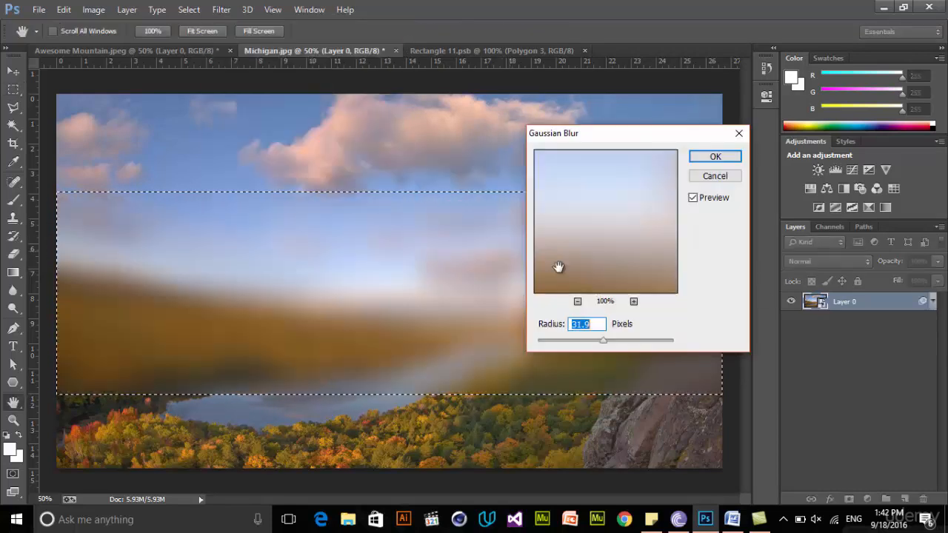
pyautogui.moveTo(609, 137); pyautogui.dragTo(599, 169)
pyautogui.moveTo(605, 377); pyautogui.dragTo(591, 378)
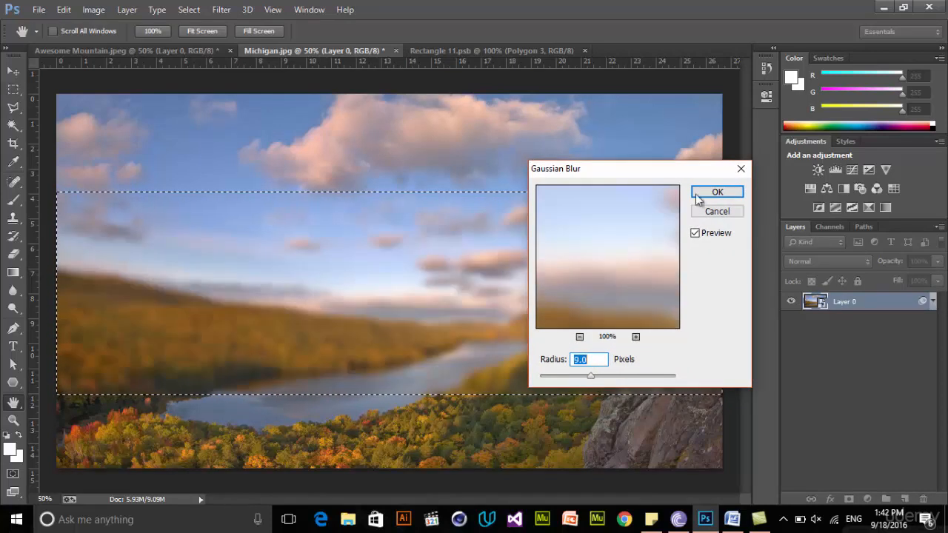
pyautogui.click(721, 195)
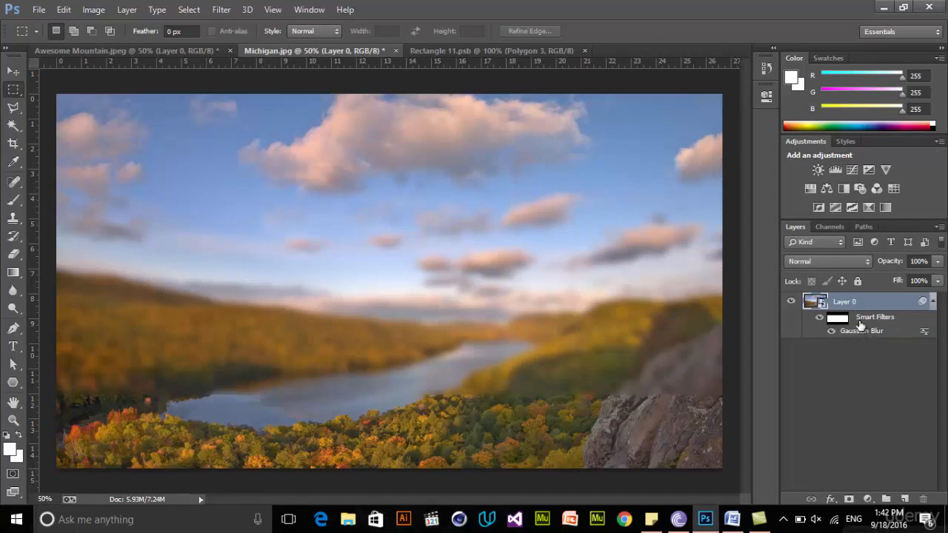
# Select the filter mask of Layer 0's smart filters and set the layer's blend mode to Difference
pyautogui.click(840, 321)
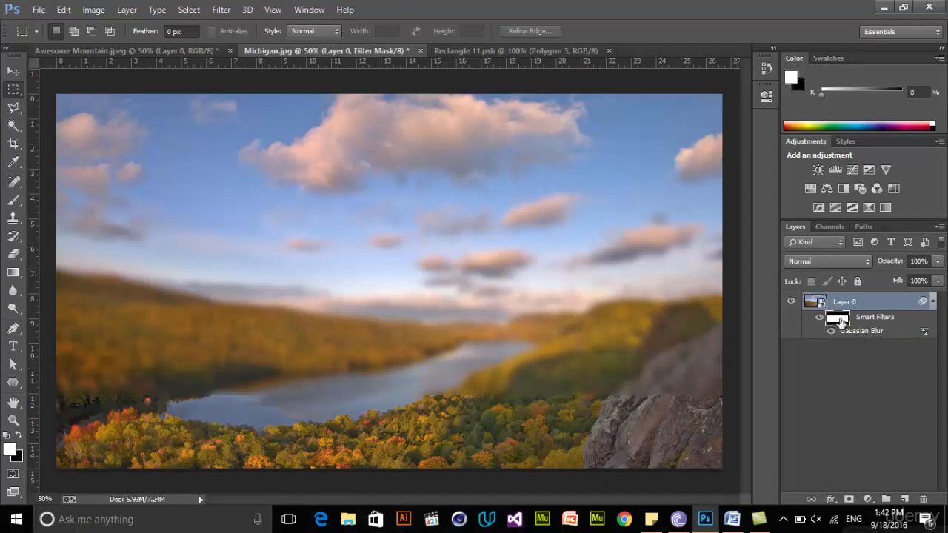
pyautogui.hotkey('shift', 'alt', 'o')
pyautogui.click(837, 263)
pyautogui.press('Escape')
pyautogui.click(835, 266)
pyautogui.click(848, 261)
pyautogui.click(841, 265)
pyautogui.press('Escape')
# Try inverting the smart filter mask to swap the blurred and sharp areas, and invert it back
pyautogui.hotkey('ctrl', 'i')
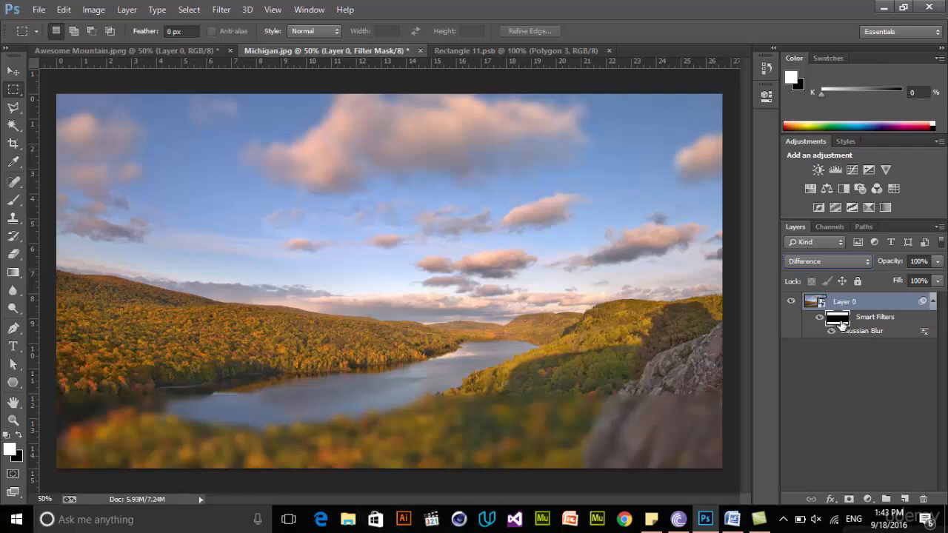
pyautogui.hotkey('ctrl', 'i')
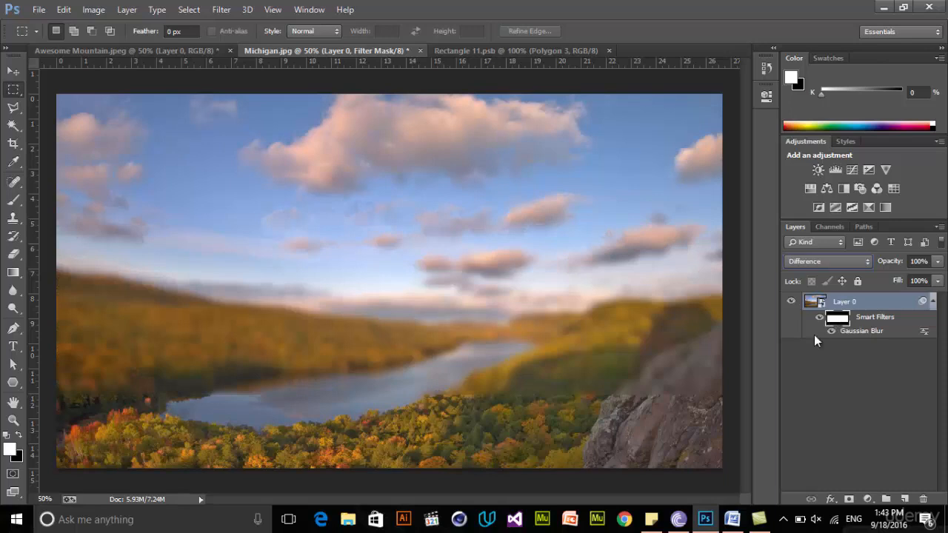
# Apply a Sketch filter from the Filter Gallery to the smart filter mask
pyautogui.click(220, 9)
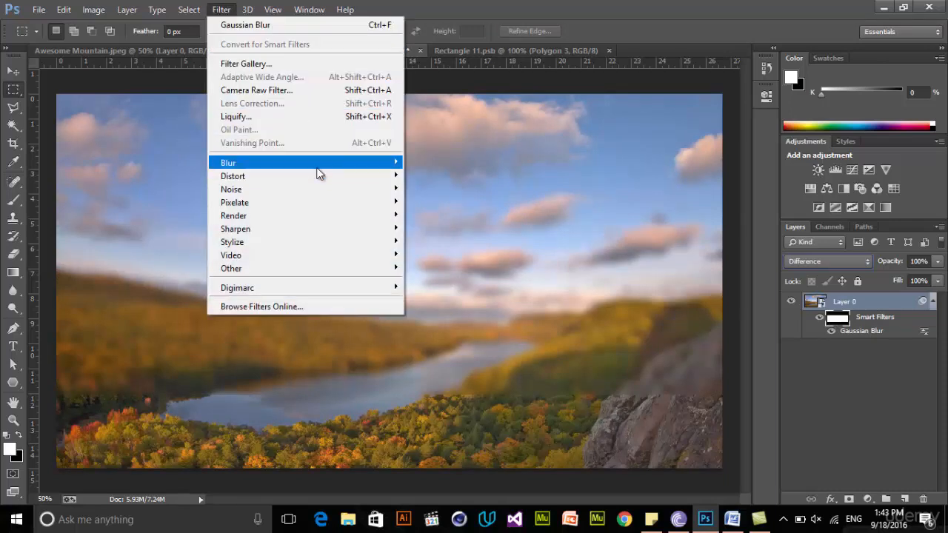
pyautogui.moveTo(317, 177)
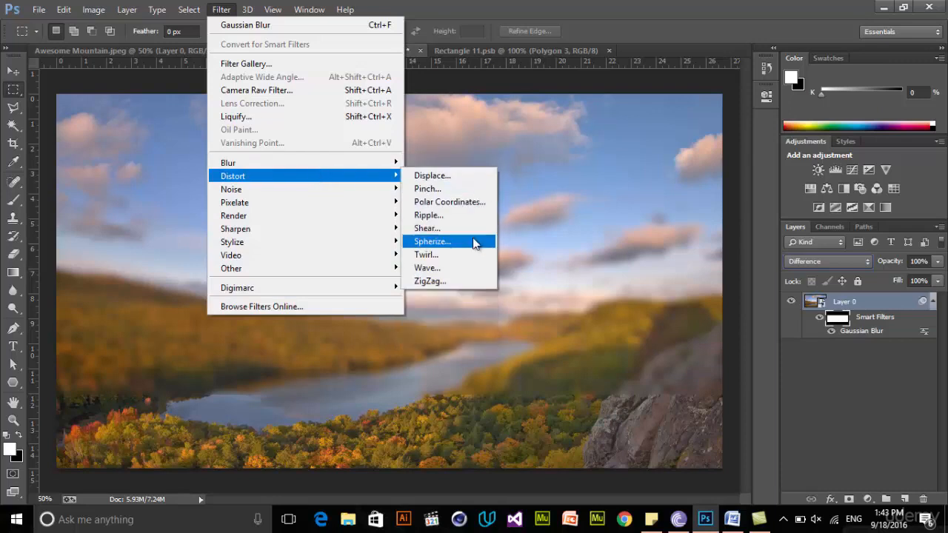
pyautogui.click(299, 67)
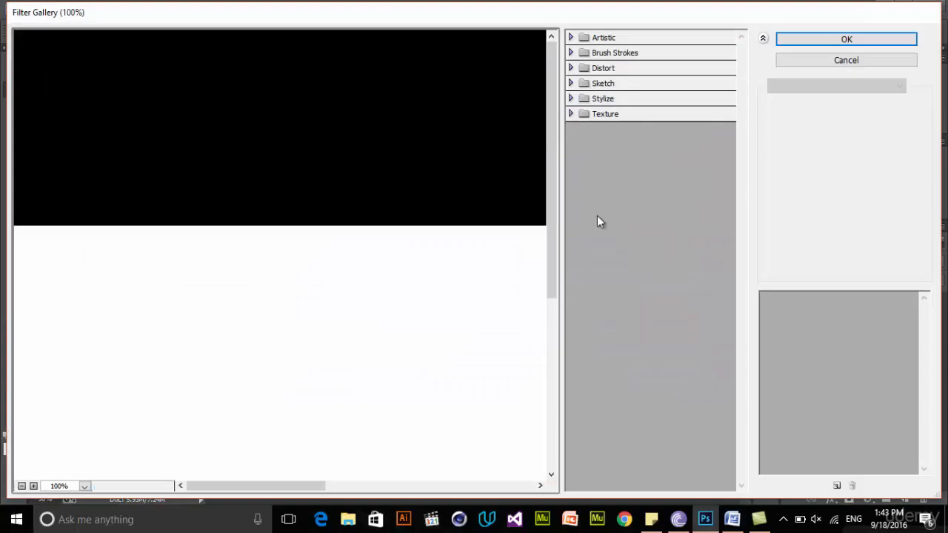
pyautogui.click(582, 83)
pyautogui.click(650, 157)
pyautogui.click(649, 307)
pyautogui.click(651, 252)
pyautogui.click(846, 60)
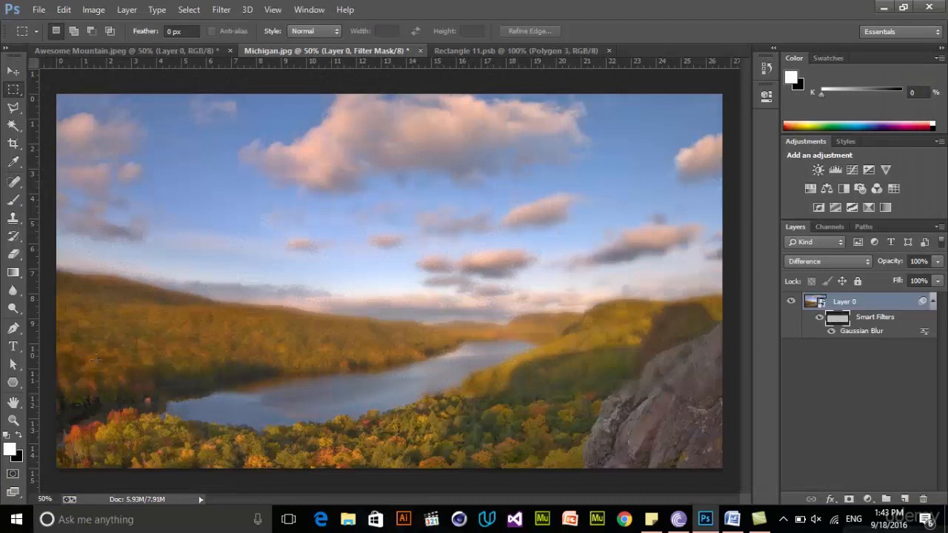
# Change Layer 0's blend mode to Color Dodge
pyautogui.click(835, 261)
pyautogui.click(812, 178)
pyautogui.click(837, 260)
pyautogui.click(836, 128)
# Check the smart filter mask's properties, and open the Gaussian Blur's blending options with the preview enlarged to 800%
pyautogui.doubleClick(837, 319)
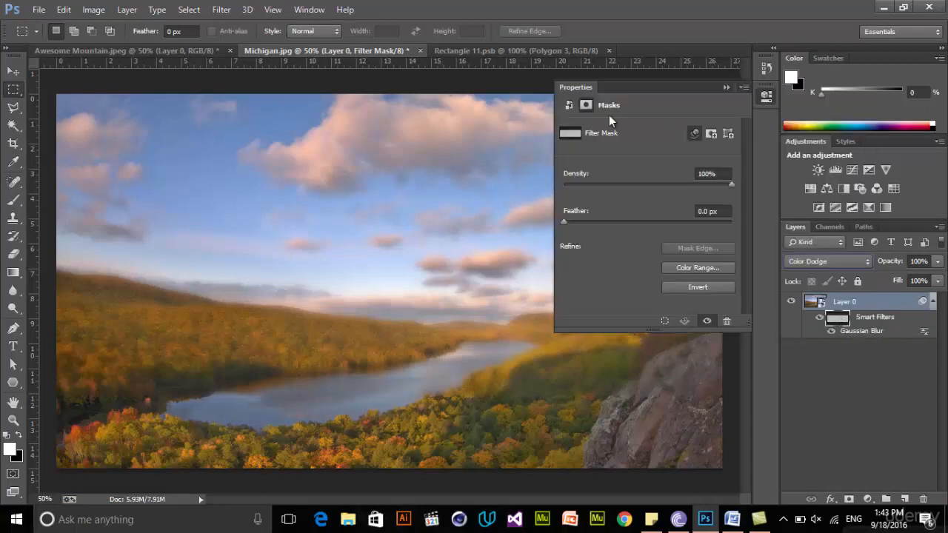
pyautogui.click(759, 96)
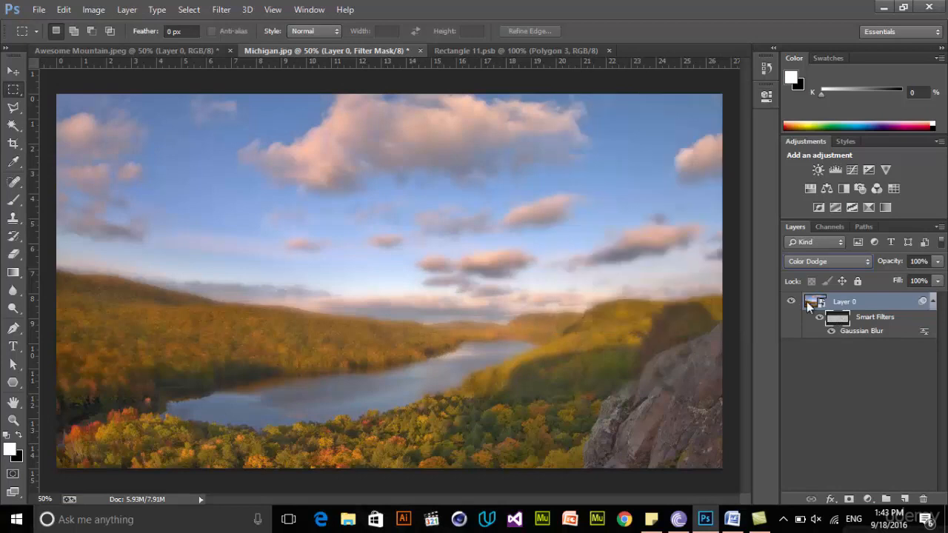
pyautogui.doubleClick(925, 335)
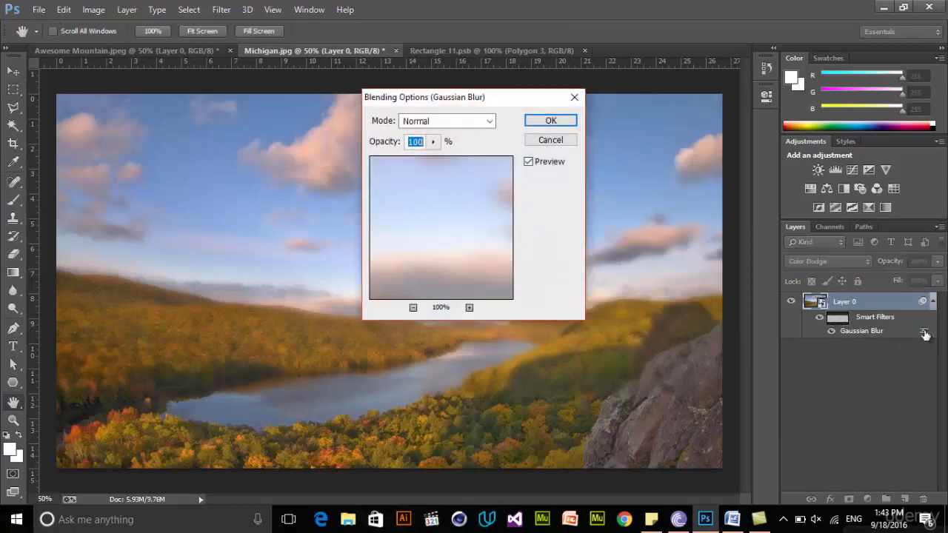
pyautogui.click(469, 308)
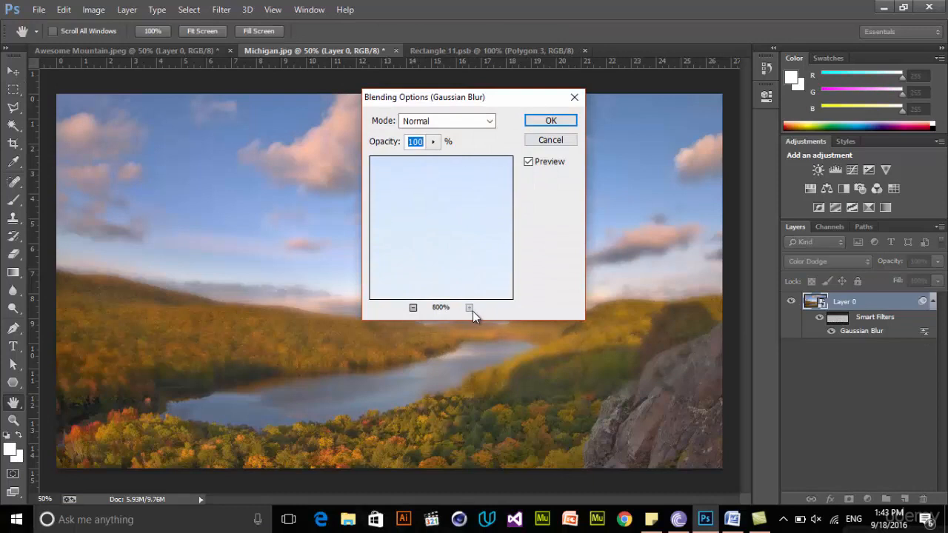